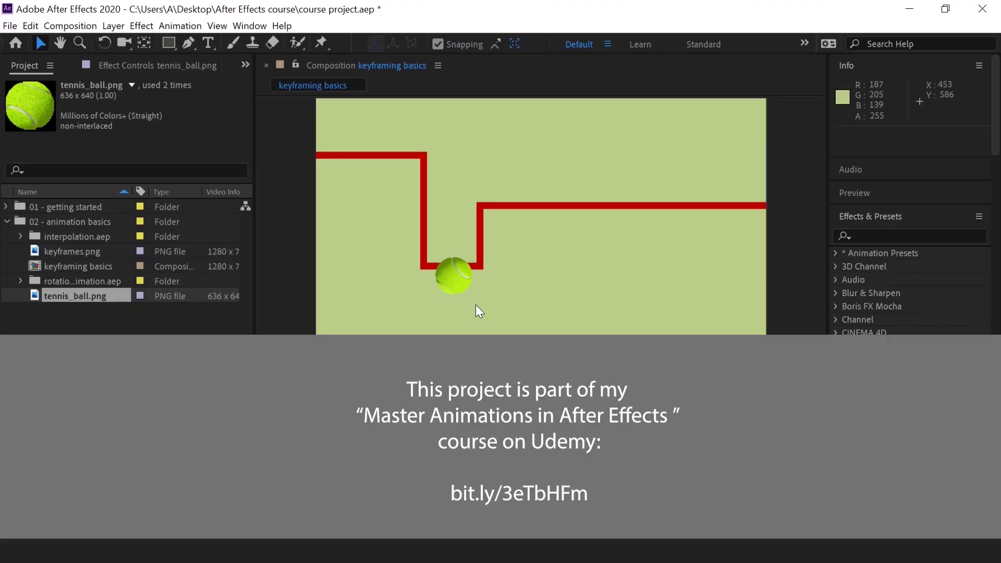
# Play and stop the preview, then select the tennis_ball.png layer to reveal its motion path.
pyautogui.press('space')
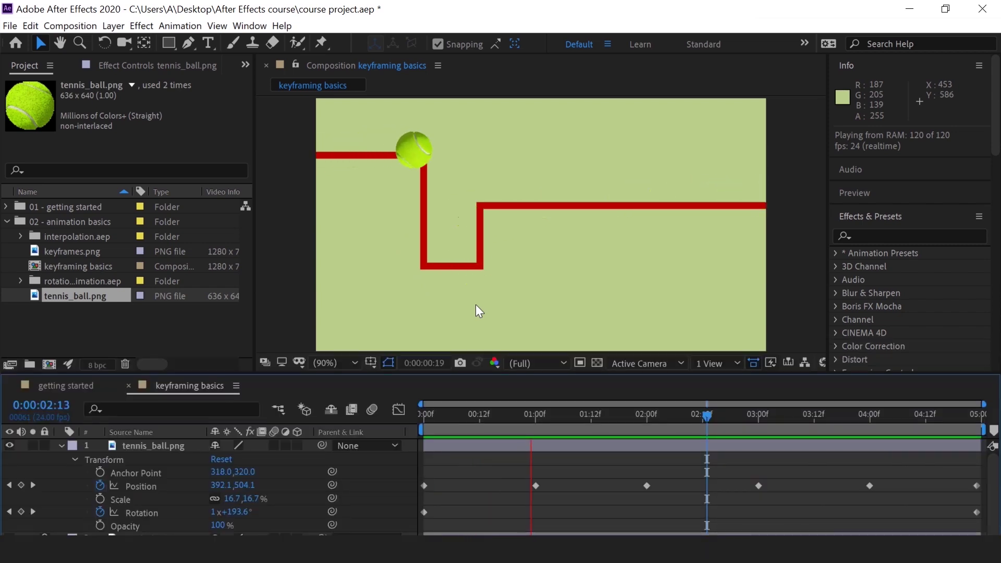
pyautogui.press('space')
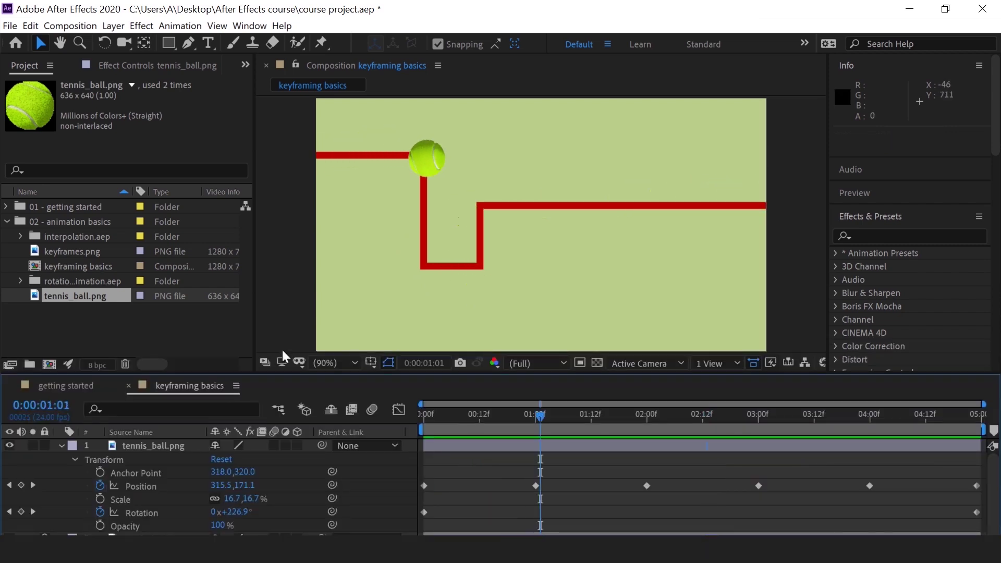
pyautogui.click(180, 447)
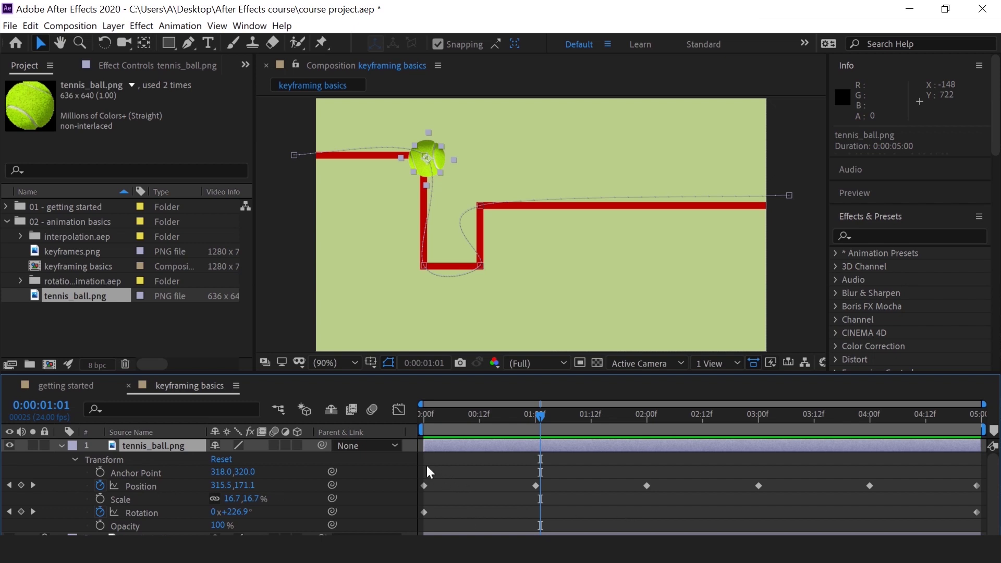
# Select all the ball's Position keyframes and choose Linear spatial interpolation in Keyframe Interpolation.
pyautogui.moveTo(422, 467); pyautogui.dragTo(983, 502)
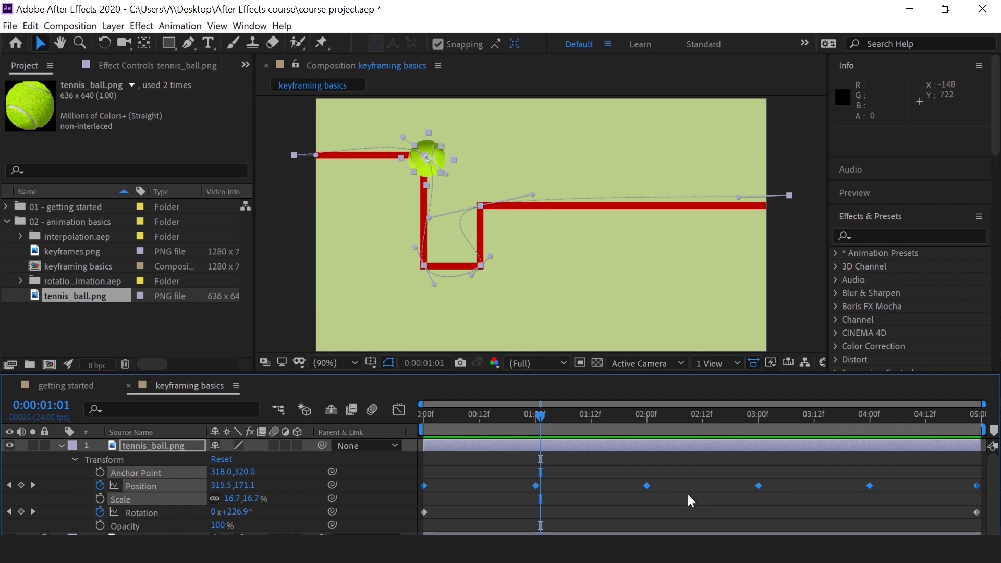
pyautogui.rightClick(647, 490)
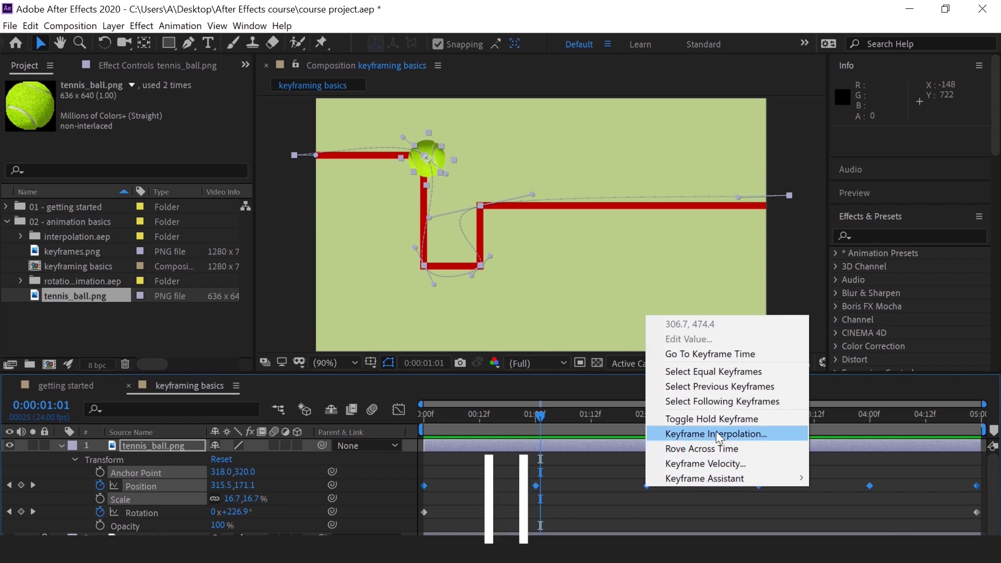
pyautogui.click(773, 434)
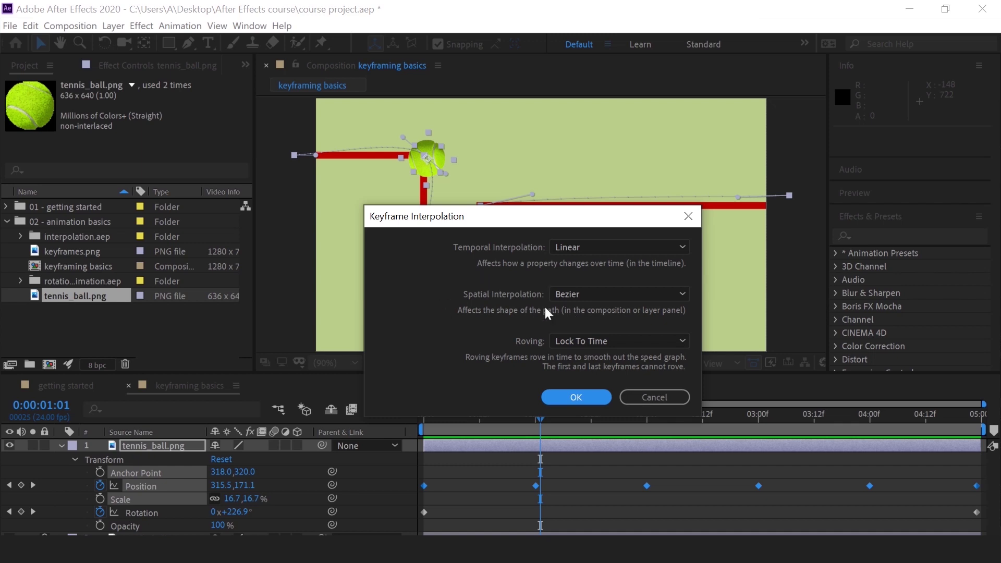
pyautogui.click(599, 296)
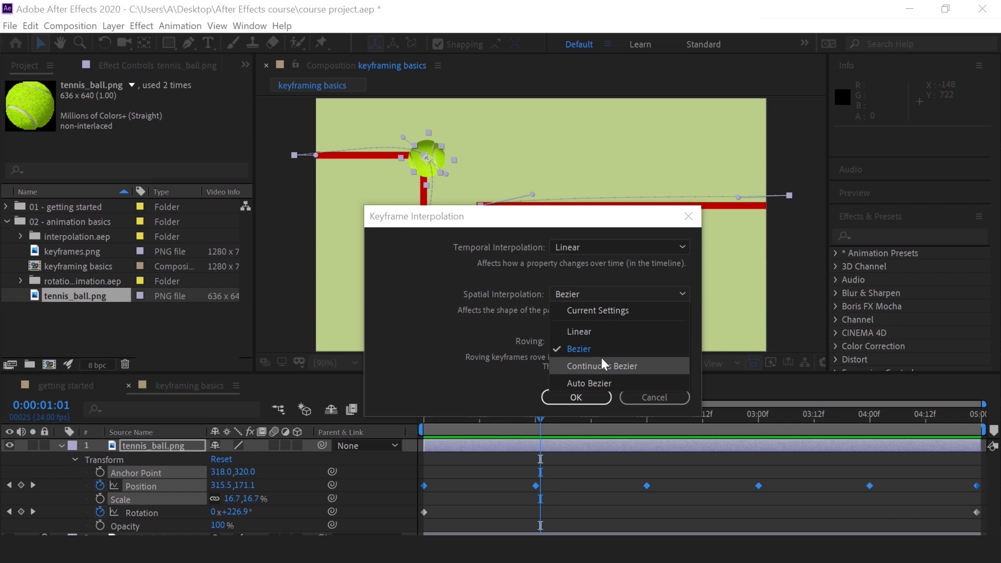
pyautogui.click(583, 334)
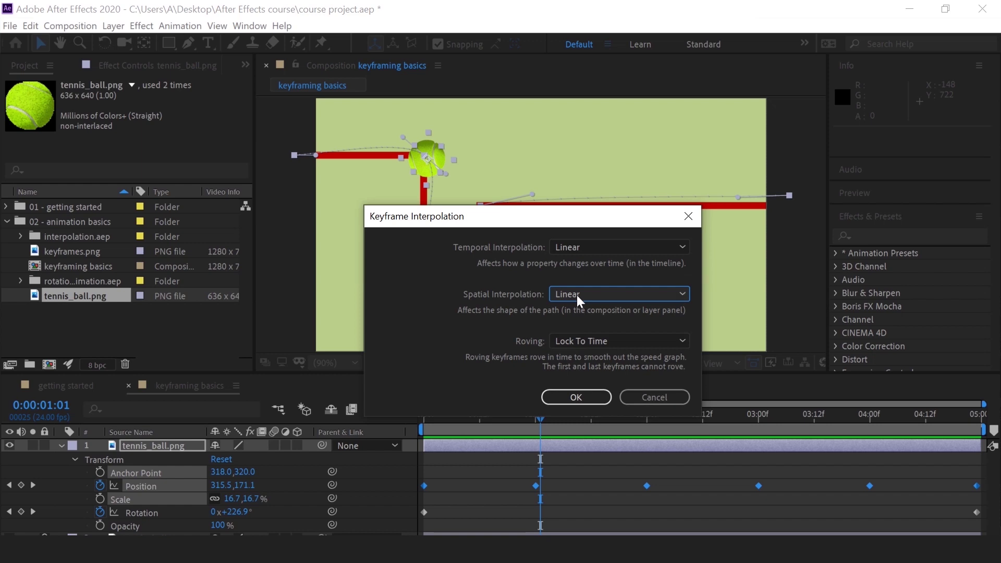
# Apply Linear interpolation, deselect, preview the animation, then reselect all Position keyframes.
pyautogui.click(576, 398)
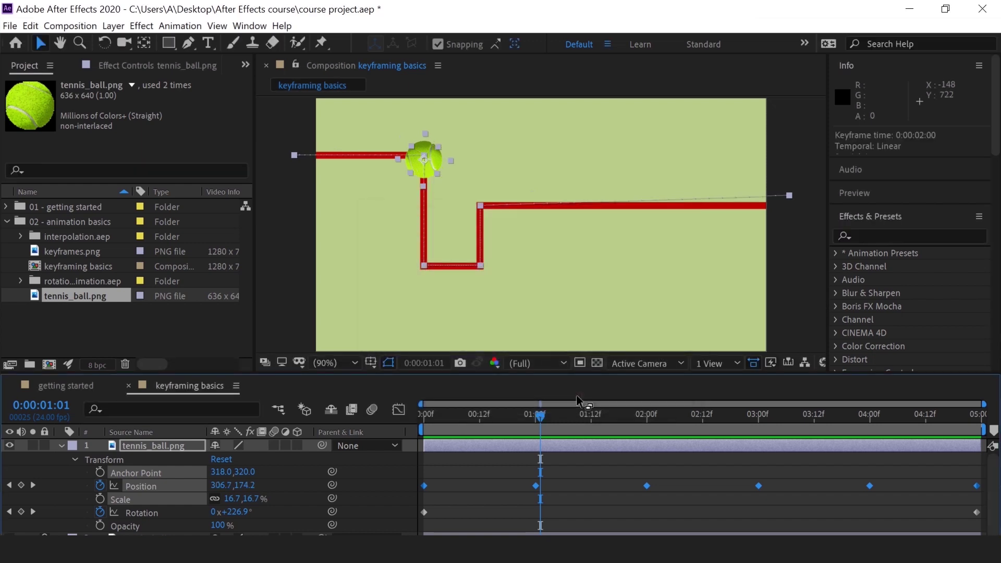
pyautogui.press('F2')
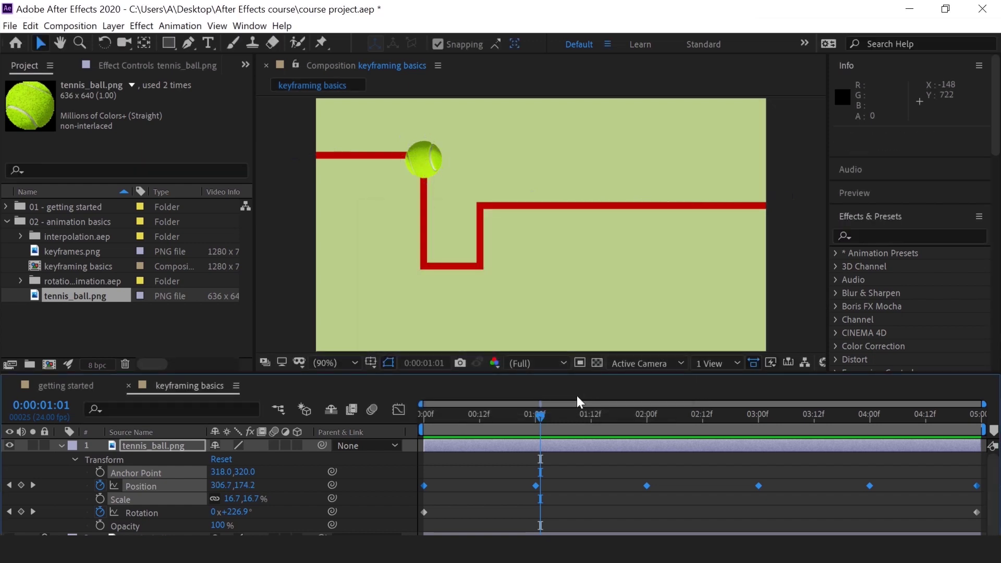
pyautogui.press('space')
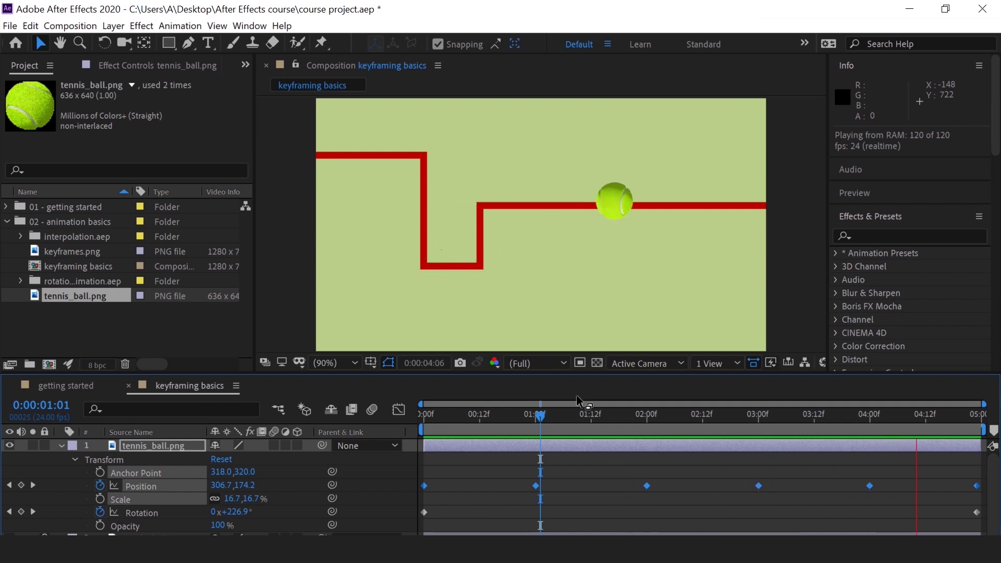
pyautogui.press('space')
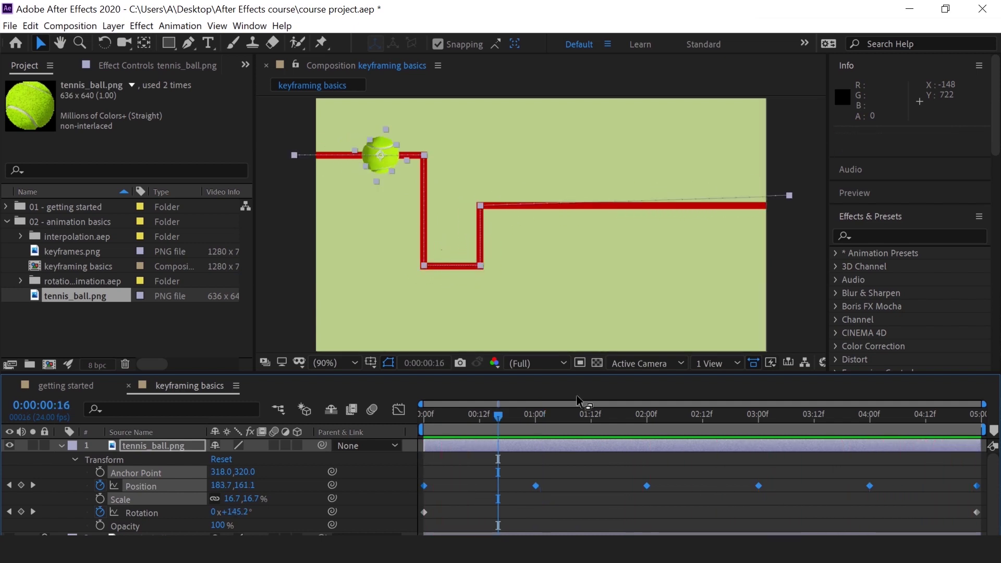
pyautogui.moveTo(423, 470); pyautogui.dragTo(983, 500)
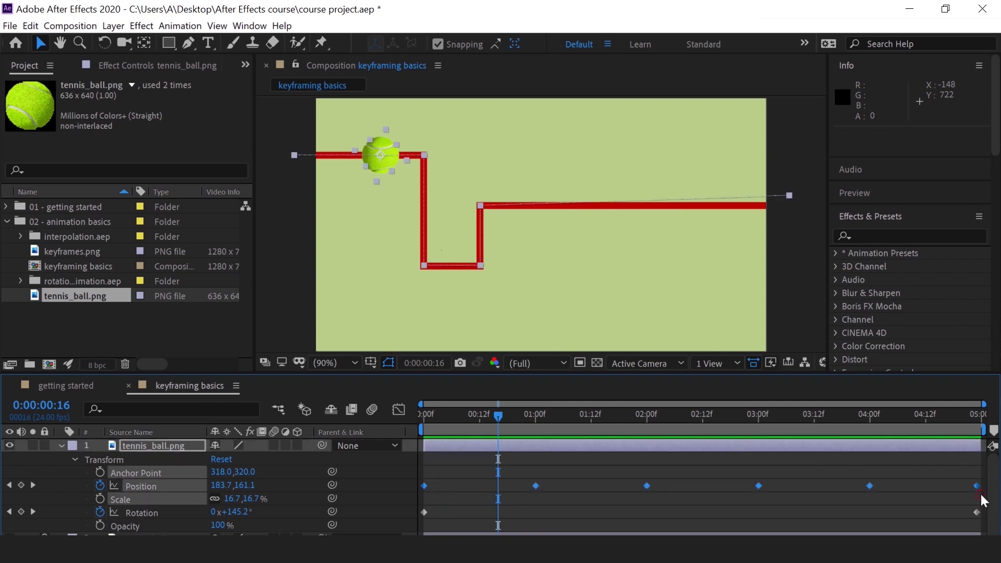
# Set the selected Position keyframes' Spatial Interpolation to Linear in Keyframe Interpolation and confirm.
pyautogui.rightClick(535, 486)
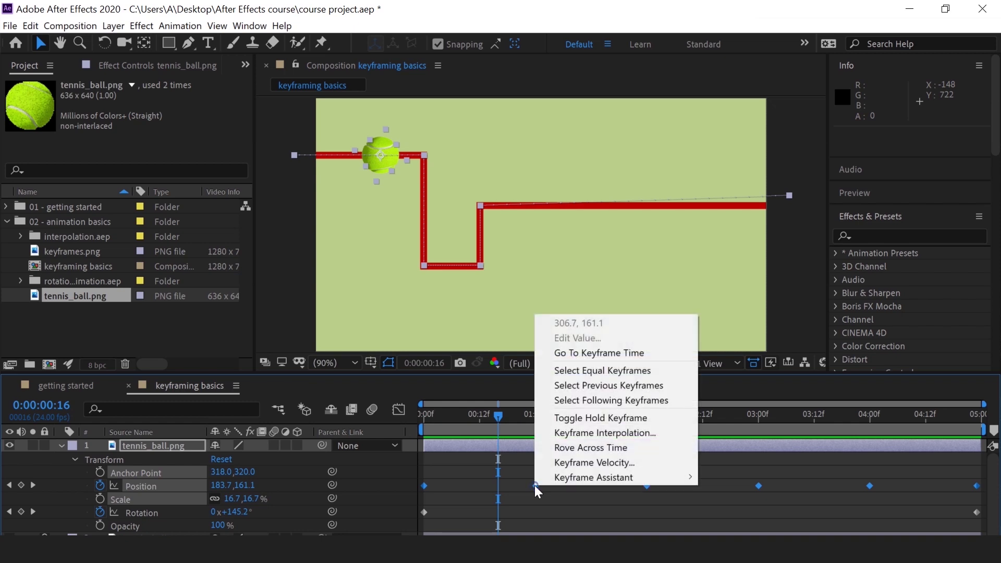
pyautogui.click(668, 436)
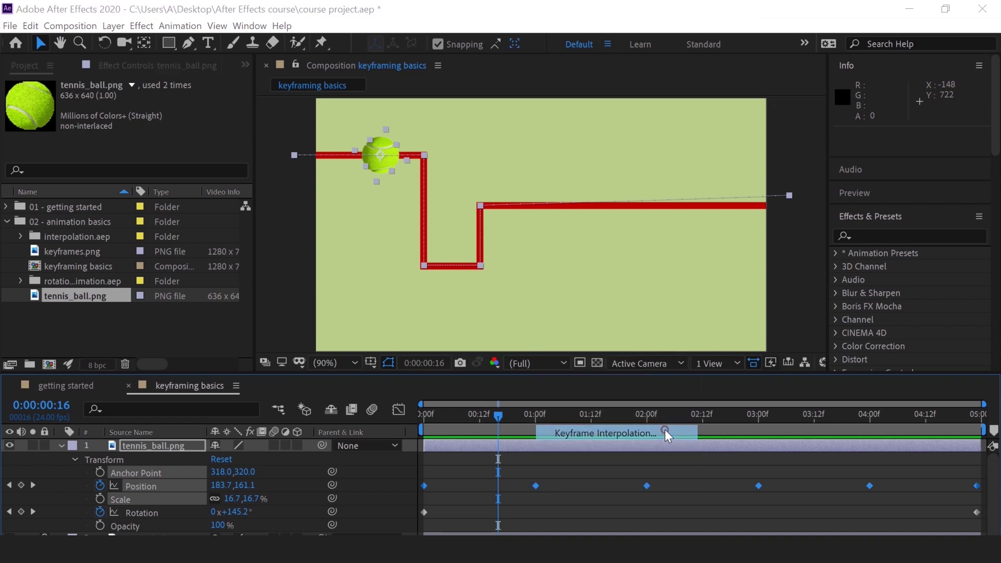
pyautogui.click(567, 294)
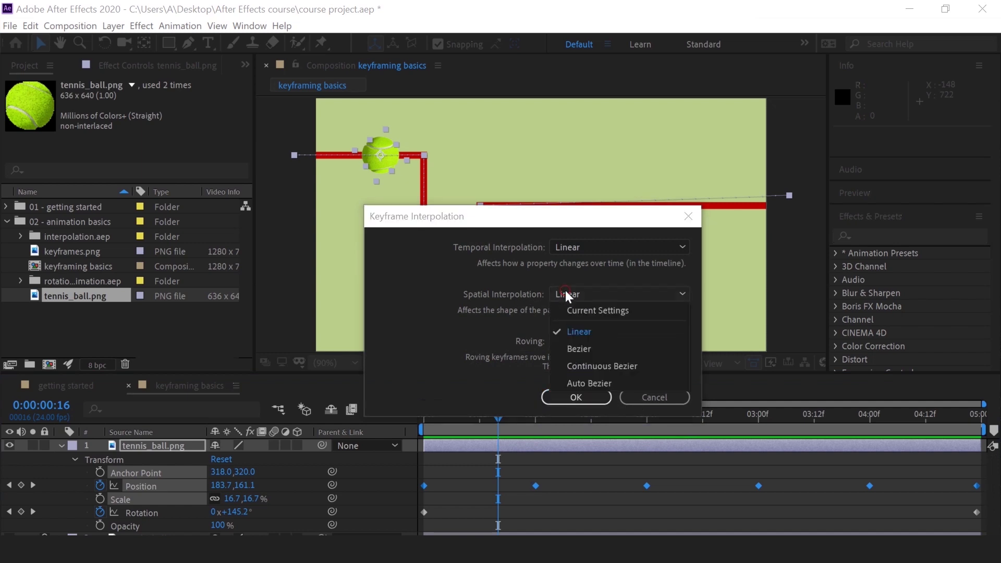
pyautogui.click(580, 332)
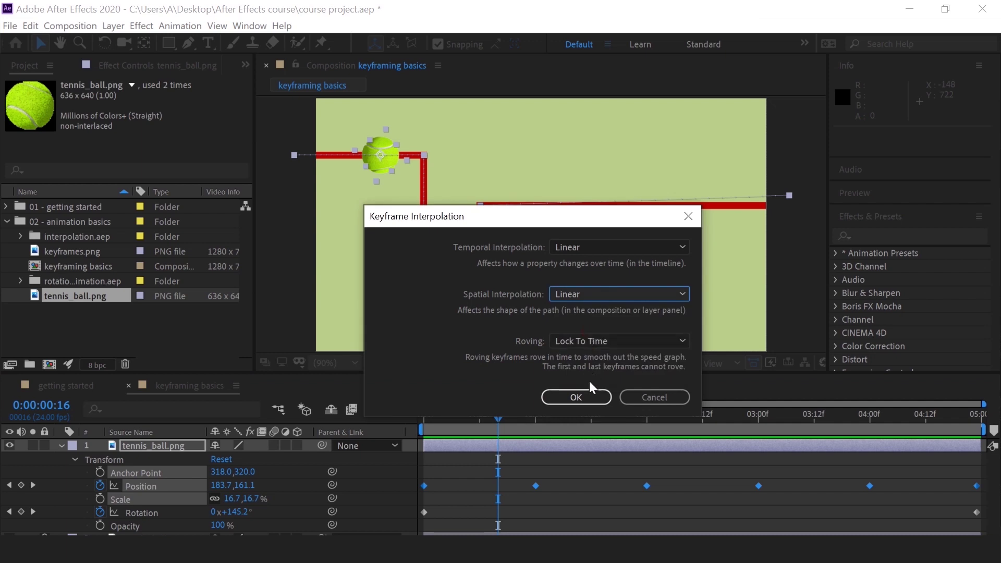
pyautogui.click(576, 397)
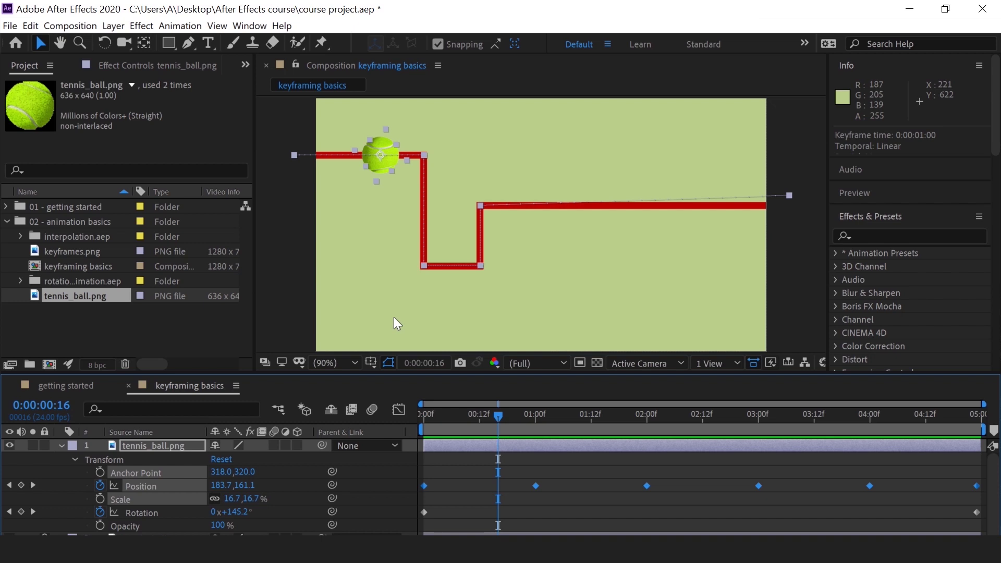
# Open Edit > Preferences > General to see Default Spatial Interpolation to Linear.
pyautogui.click(31, 27)
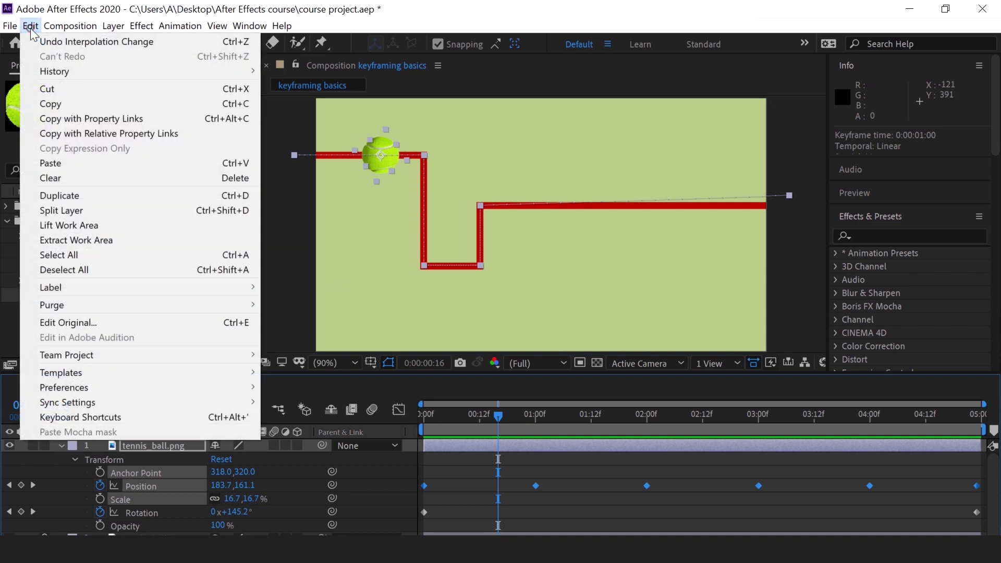
pyautogui.moveTo(216, 387)
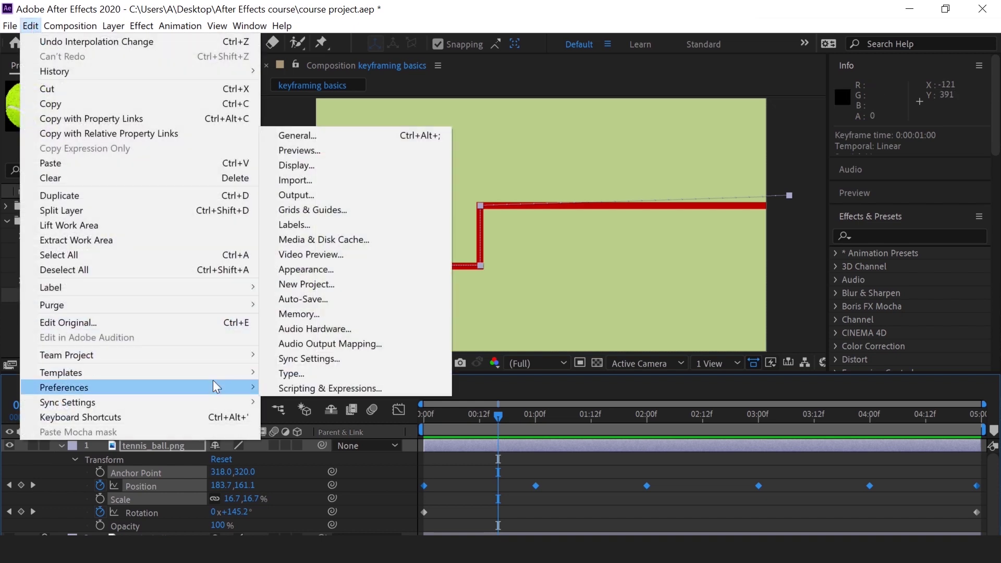
pyautogui.click(340, 140)
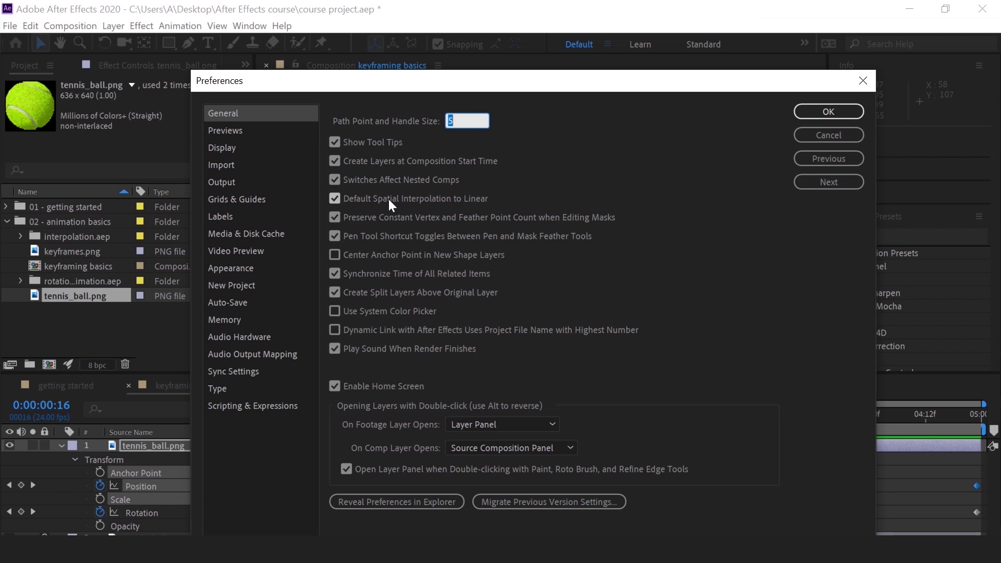
# Close Preferences, switch the Position keyframes to Bezier spatial interpolation, then undo it.
pyautogui.click(820, 112)
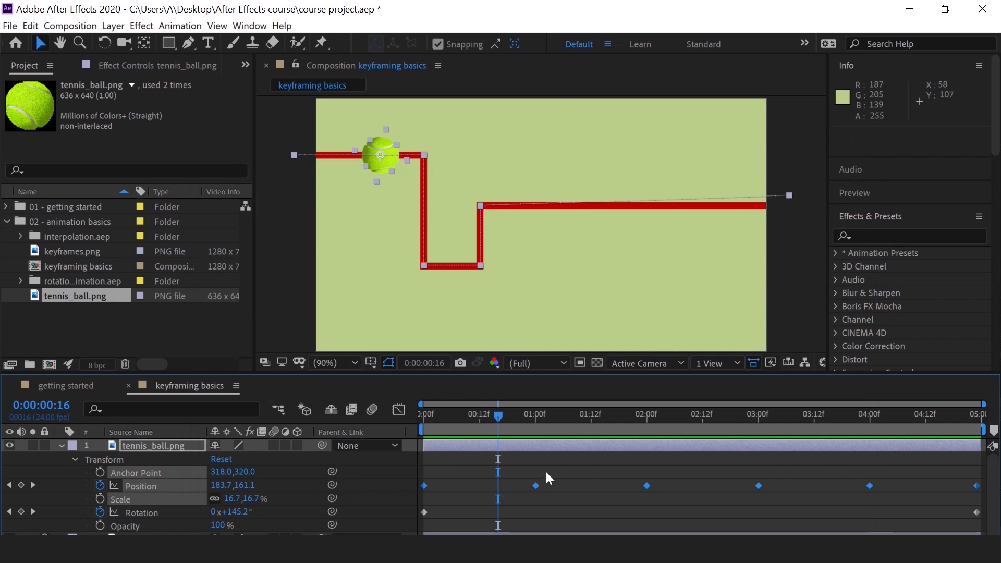
pyautogui.rightClick(536, 487)
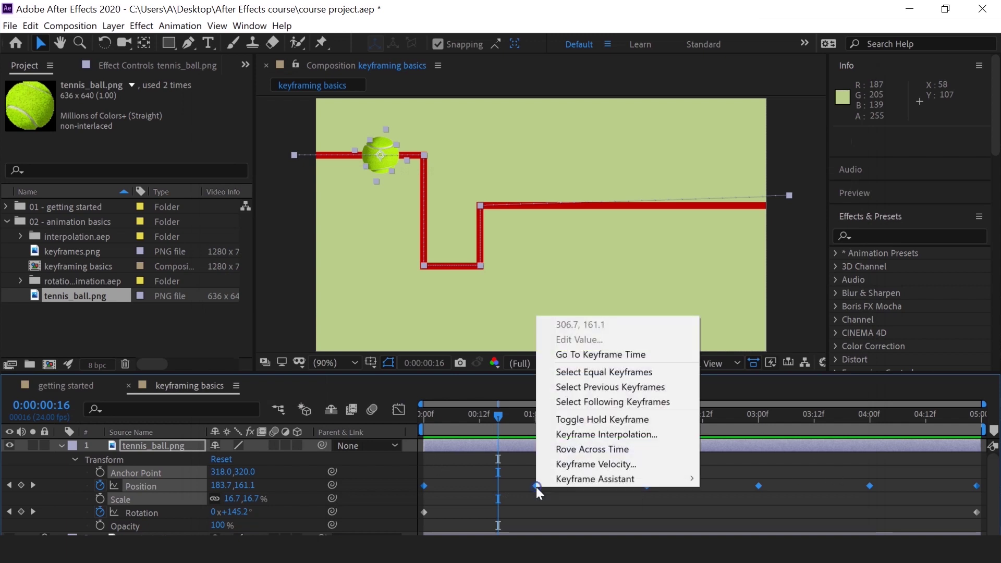
pyautogui.click(624, 432)
pyautogui.click(570, 295)
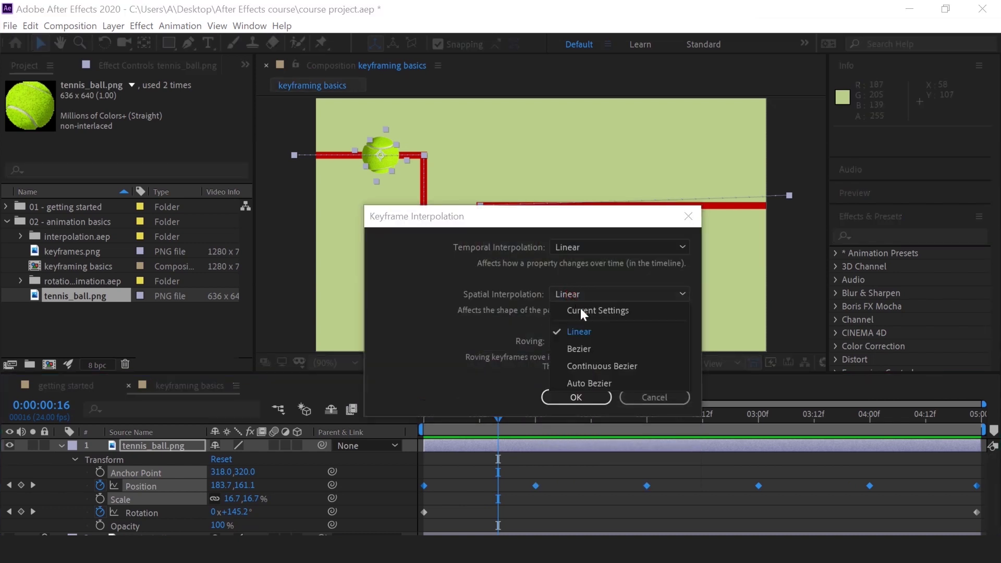
pyautogui.click(587, 348)
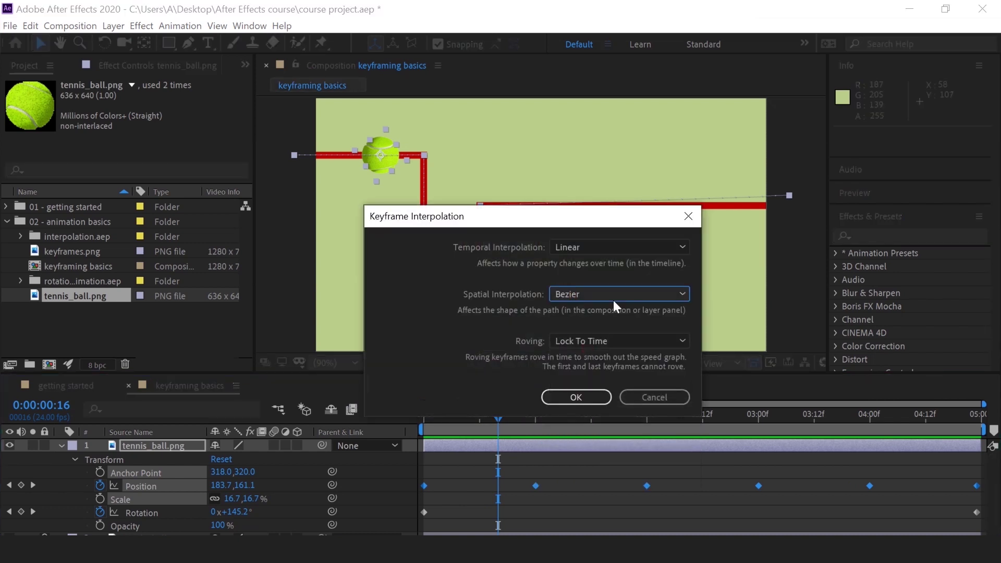
pyautogui.click(576, 397)
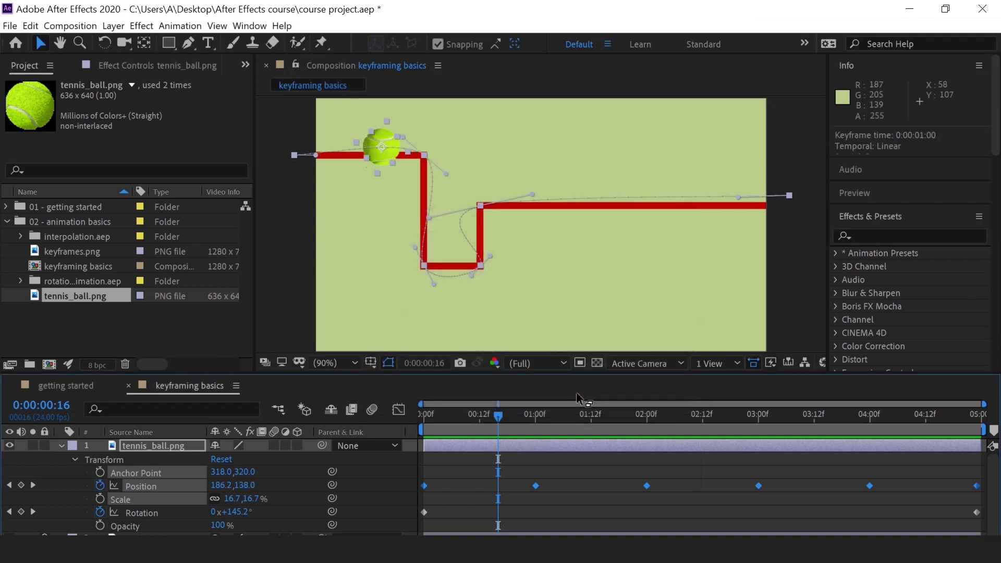
pyautogui.hotkey('ctrl', 'z')
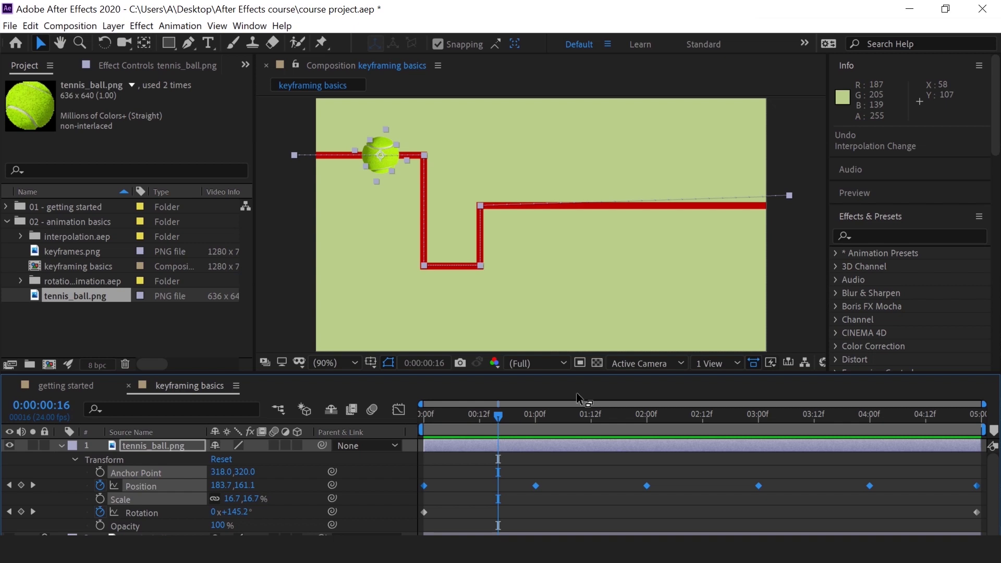
pyautogui.click(30, 26)
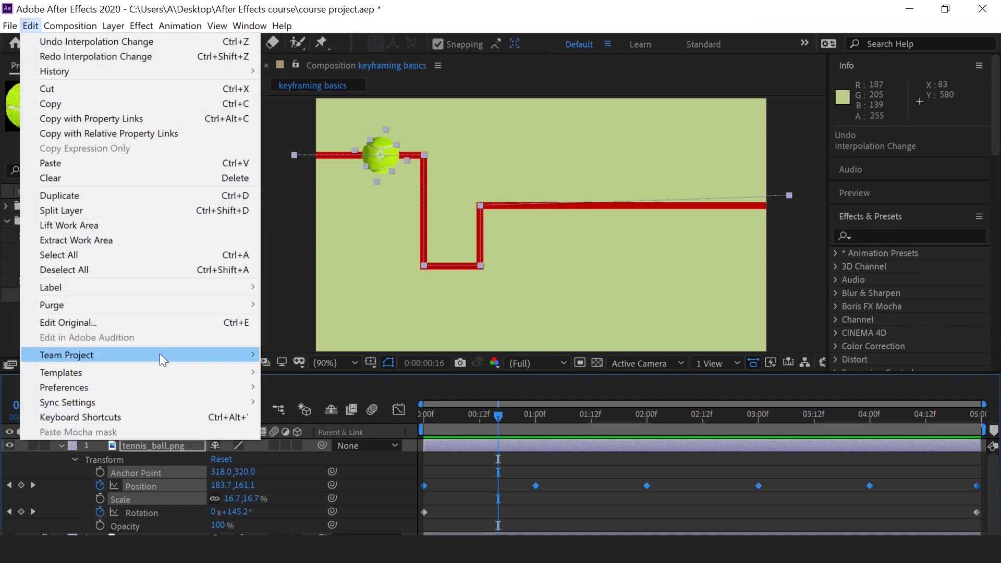
pyautogui.moveTo(249, 383)
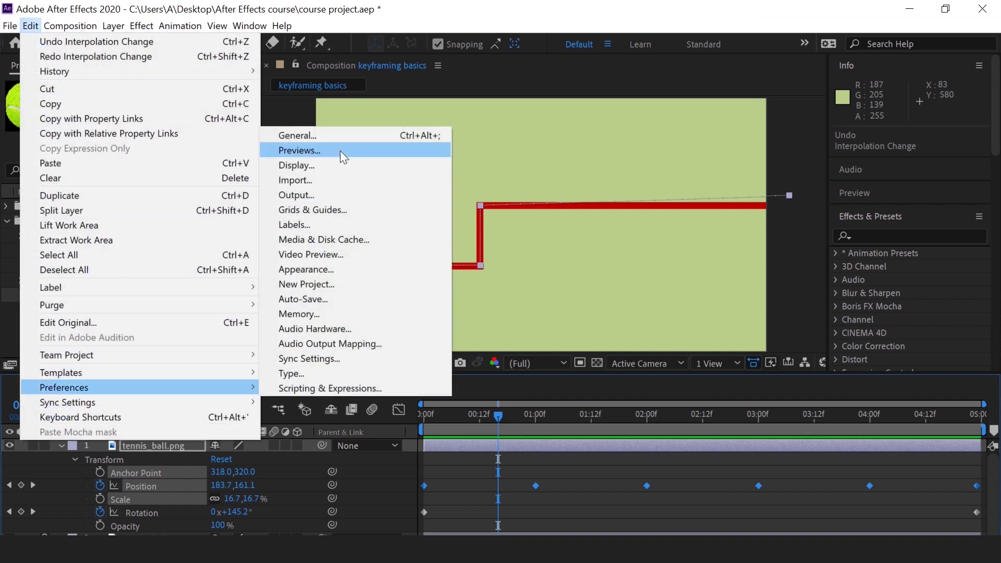
pyautogui.click(357, 136)
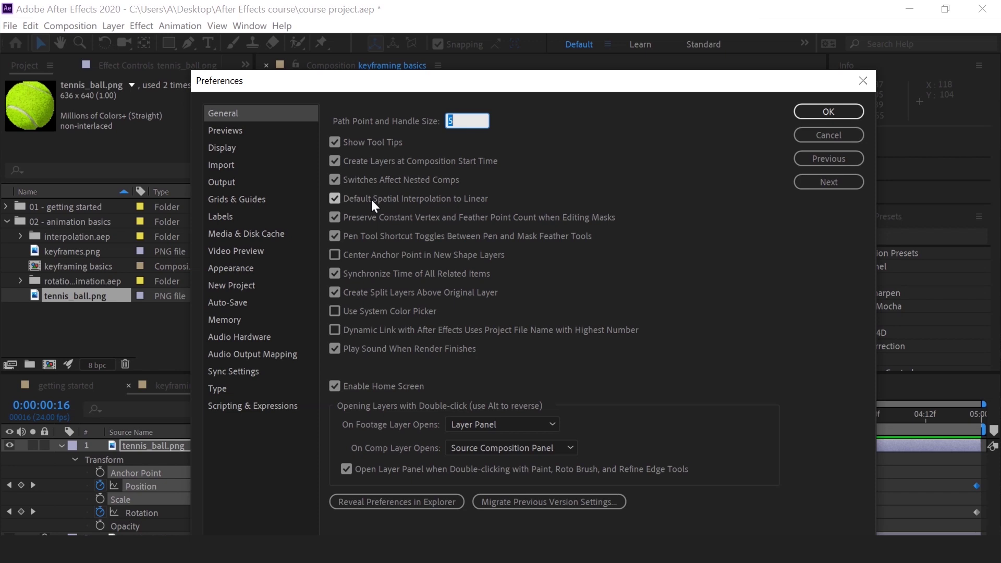
pyautogui.click(815, 111)
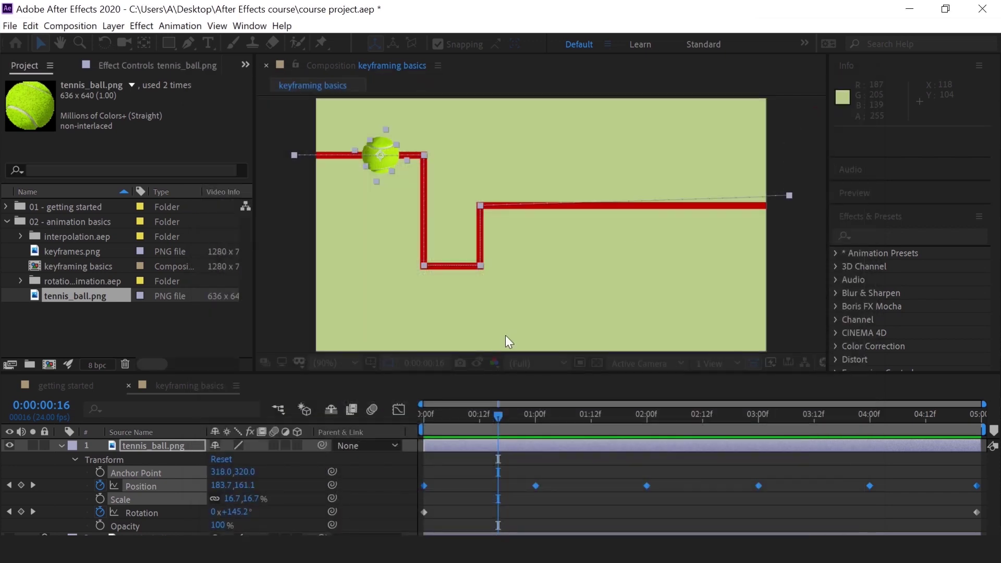